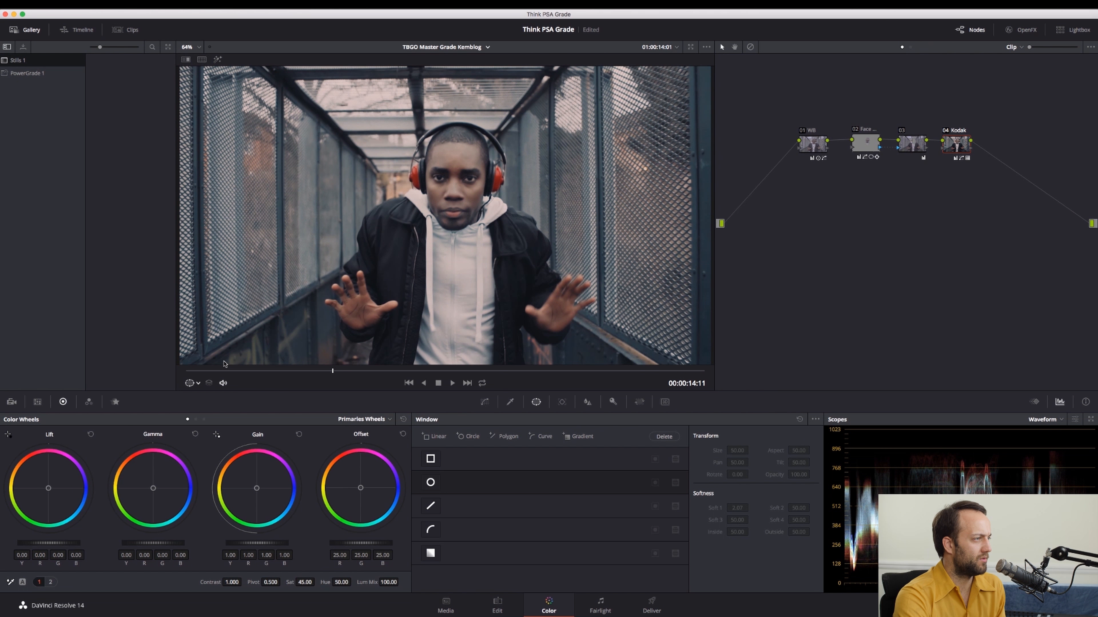
Step: Move the playhead to the café shot at 00:00:03:01 on the Edit page and return to the Color page
click(498, 610)
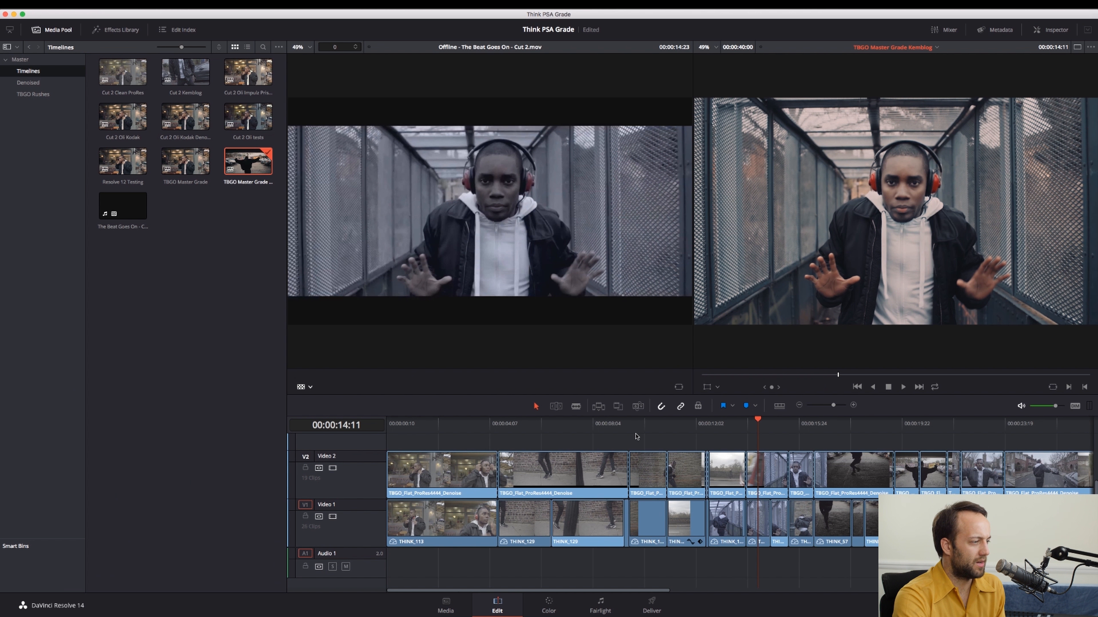
click(459, 425)
drag(459, 427, 456, 426)
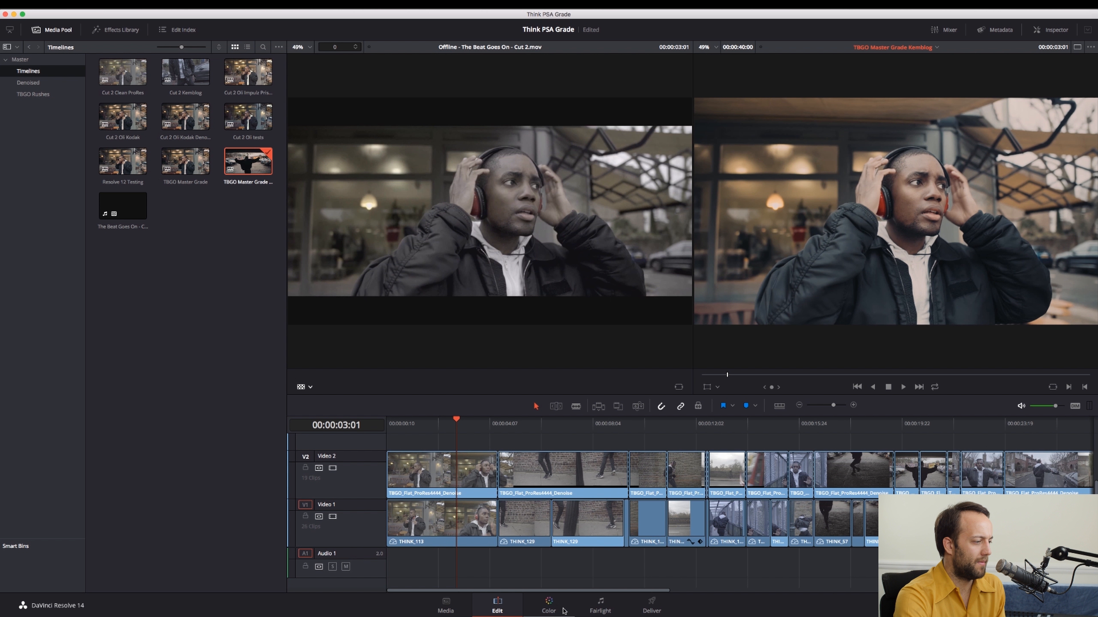
click(553, 608)
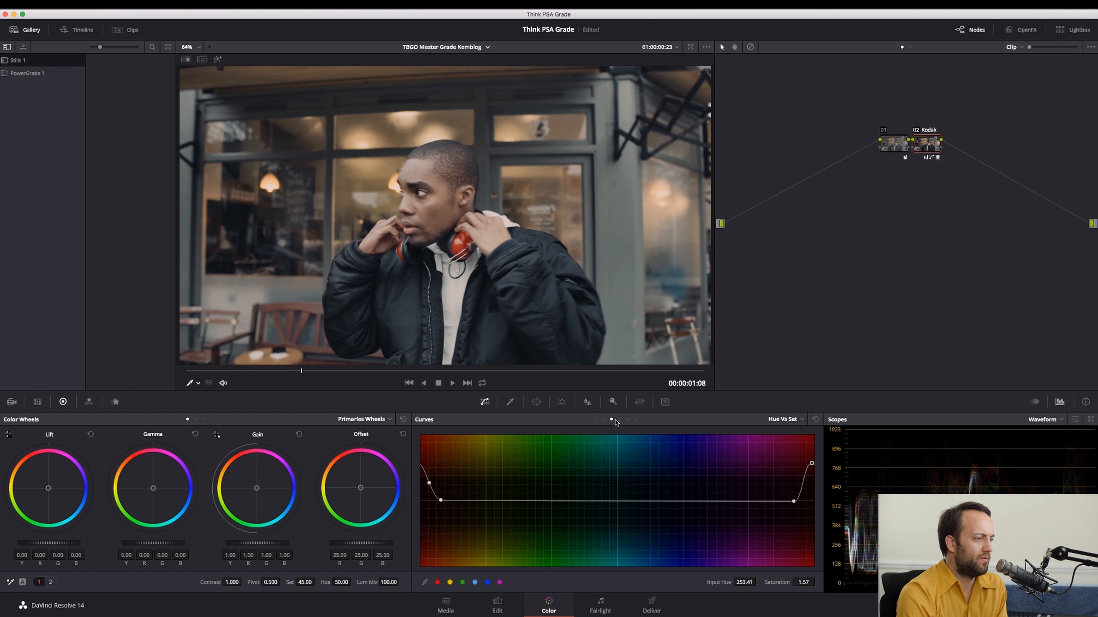
Step: Examine the Kodak node's Custom, Hue Vs Hue and Hue Vs Sat curves, resetting Hue Vs Sat and undoing the reset
click(595, 420)
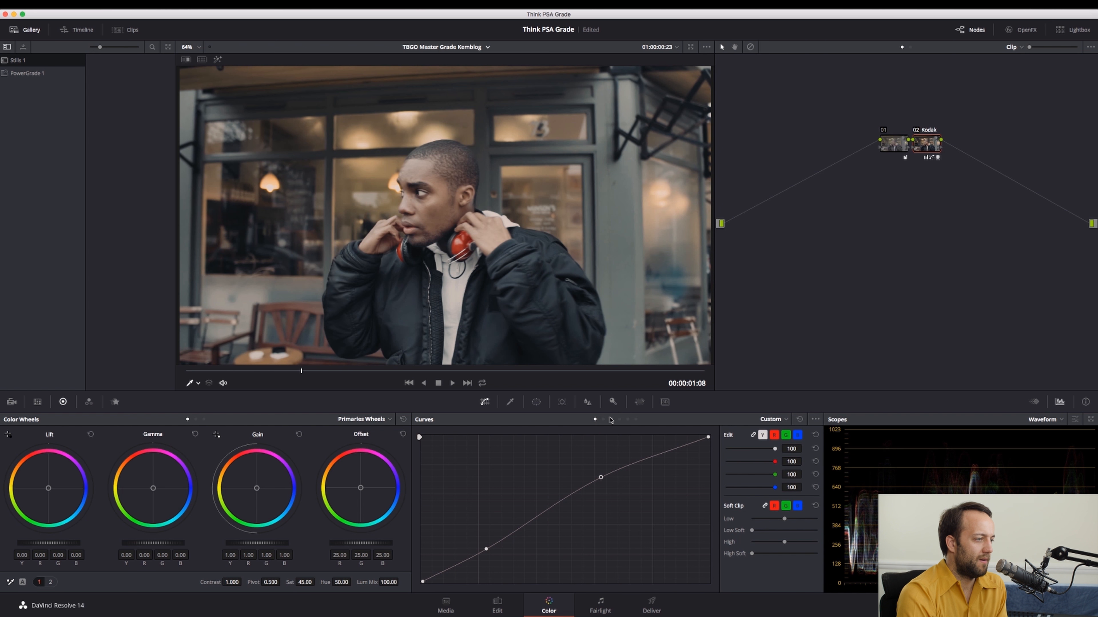
click(607, 420)
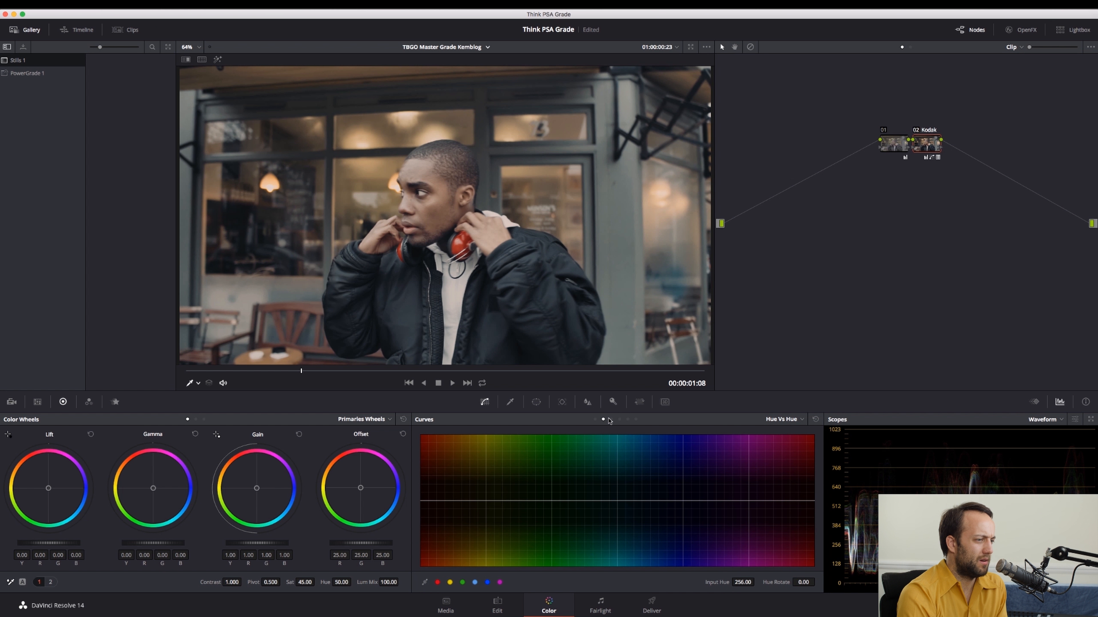
click(612, 420)
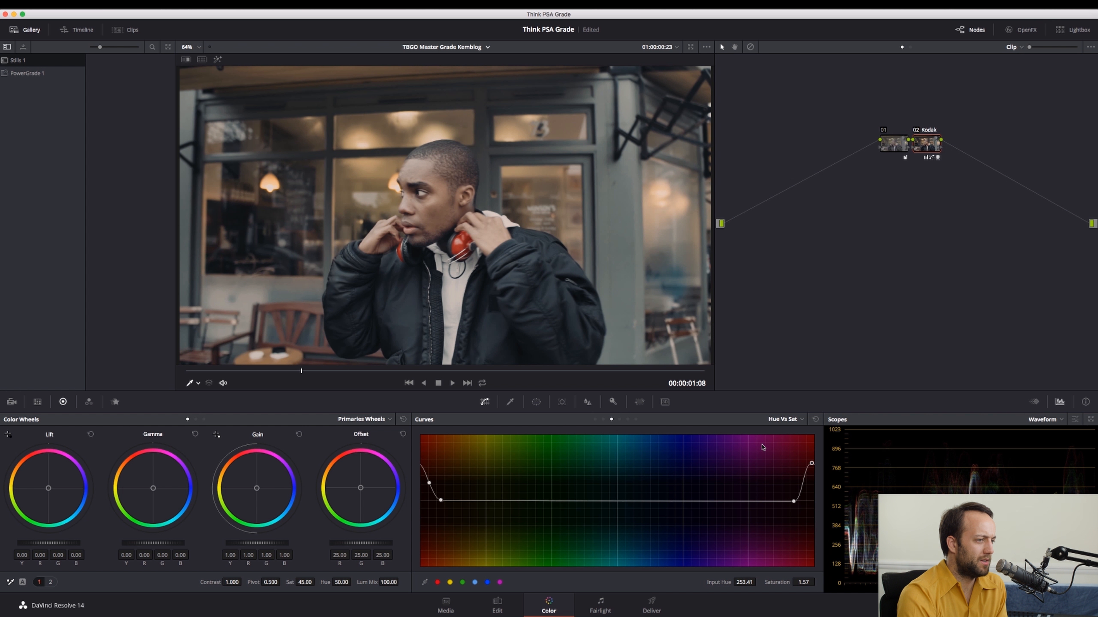
click(816, 420)
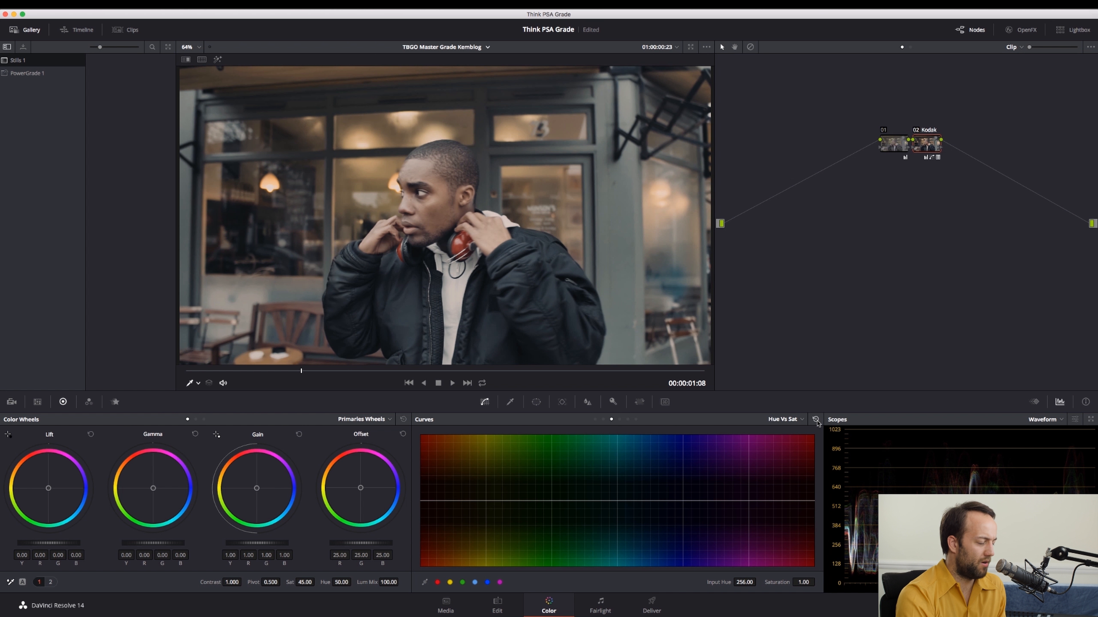
key(super+z)
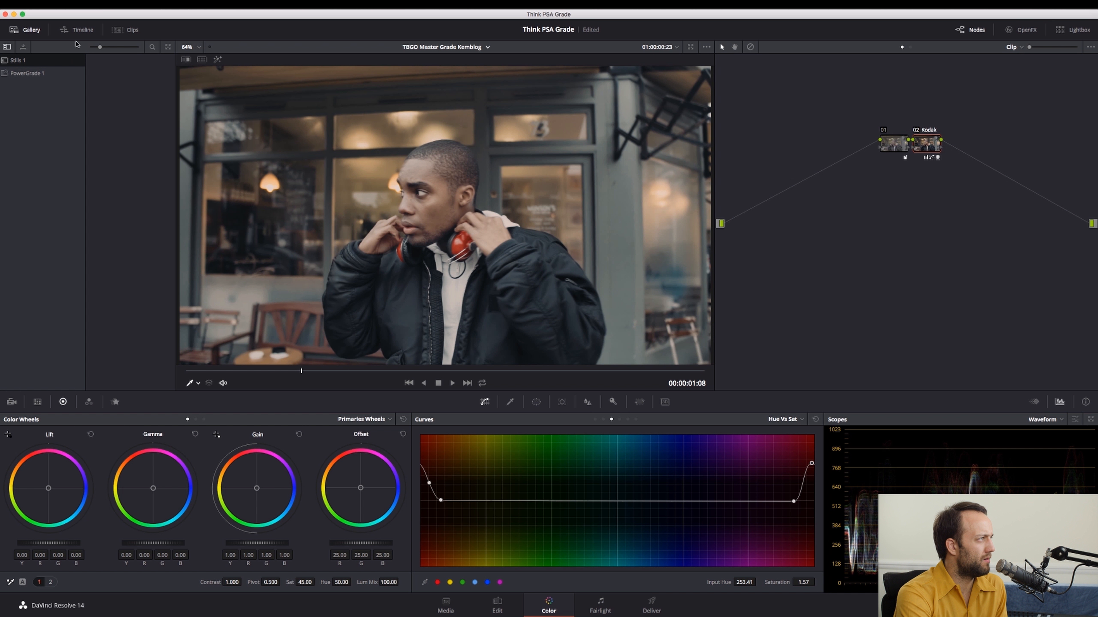
Step: Show the clip thumbnails instead of the mini-timeline, and open clip 14 after viewing clips 08 and 10
click(82, 31)
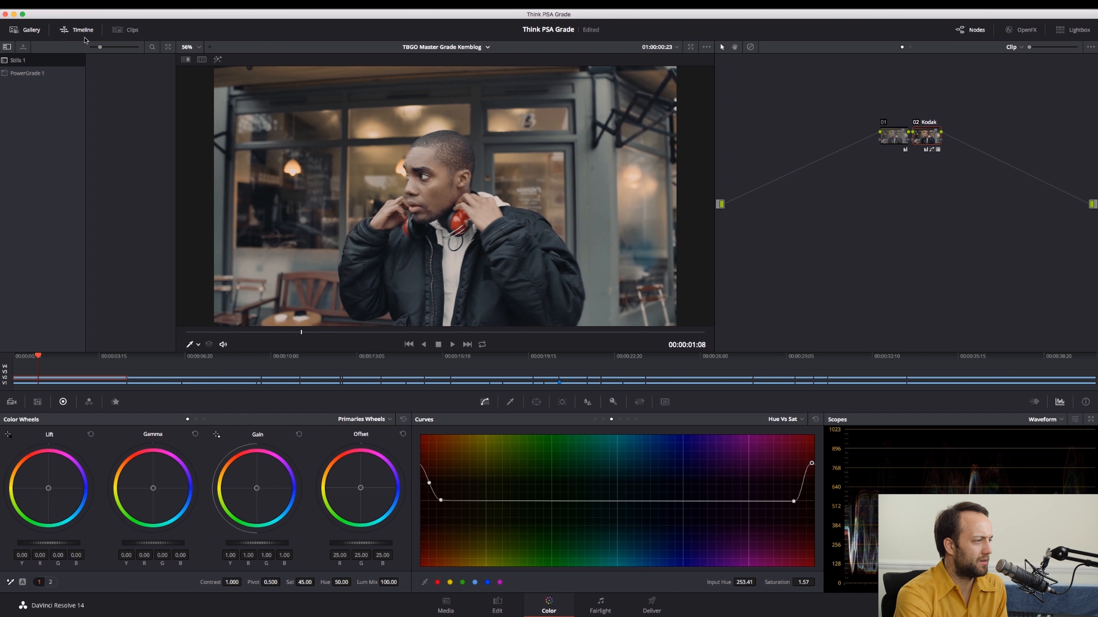
click(117, 31)
click(81, 32)
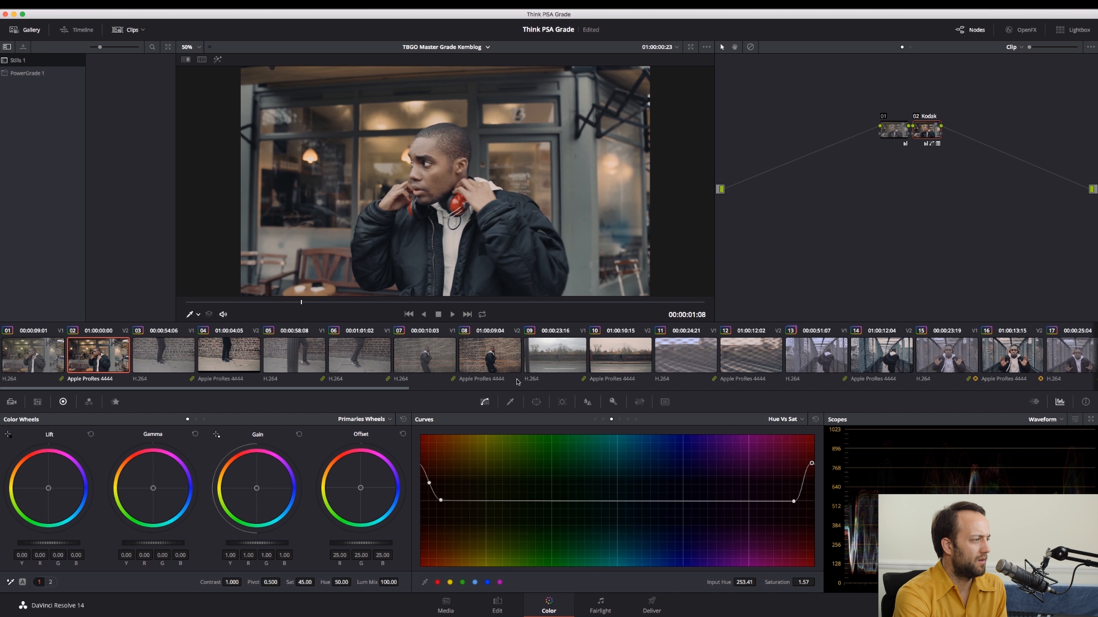
click(480, 356)
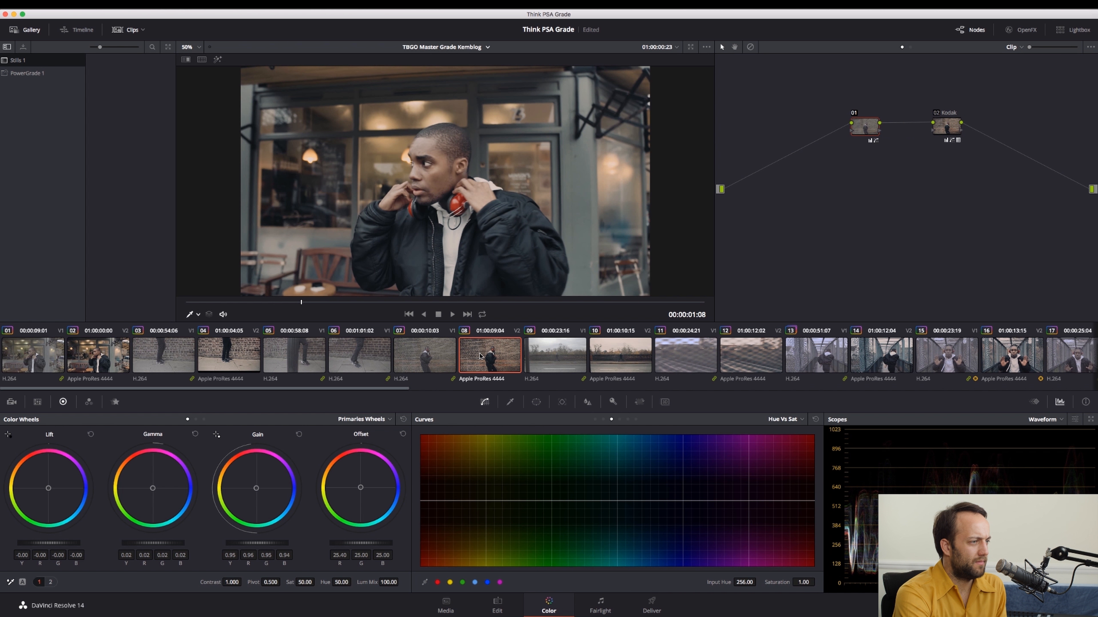
click(623, 351)
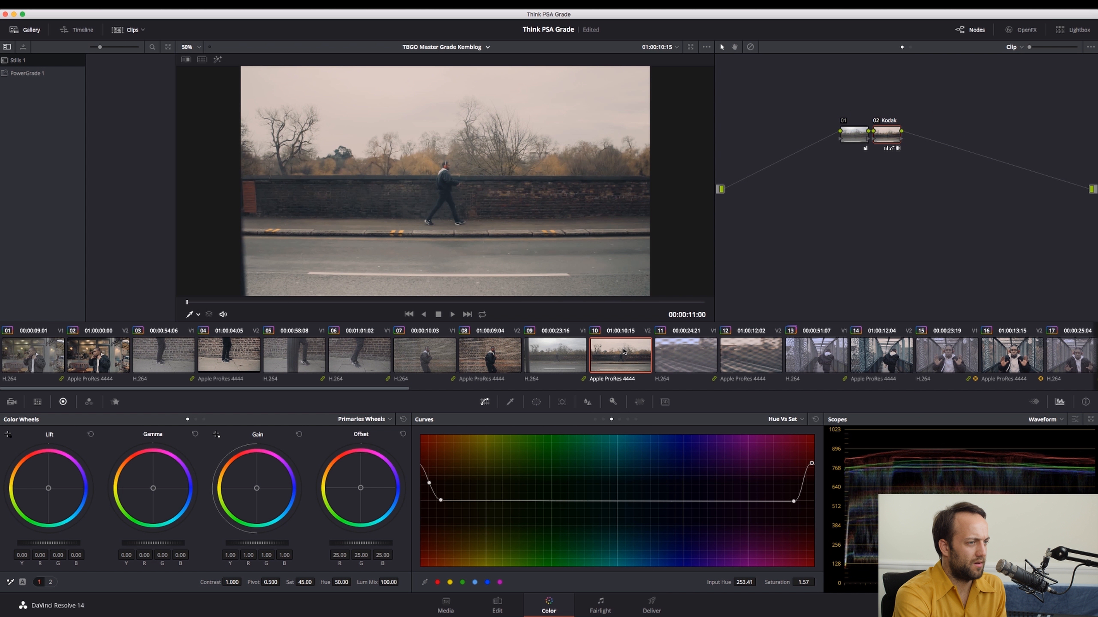
click(883, 358)
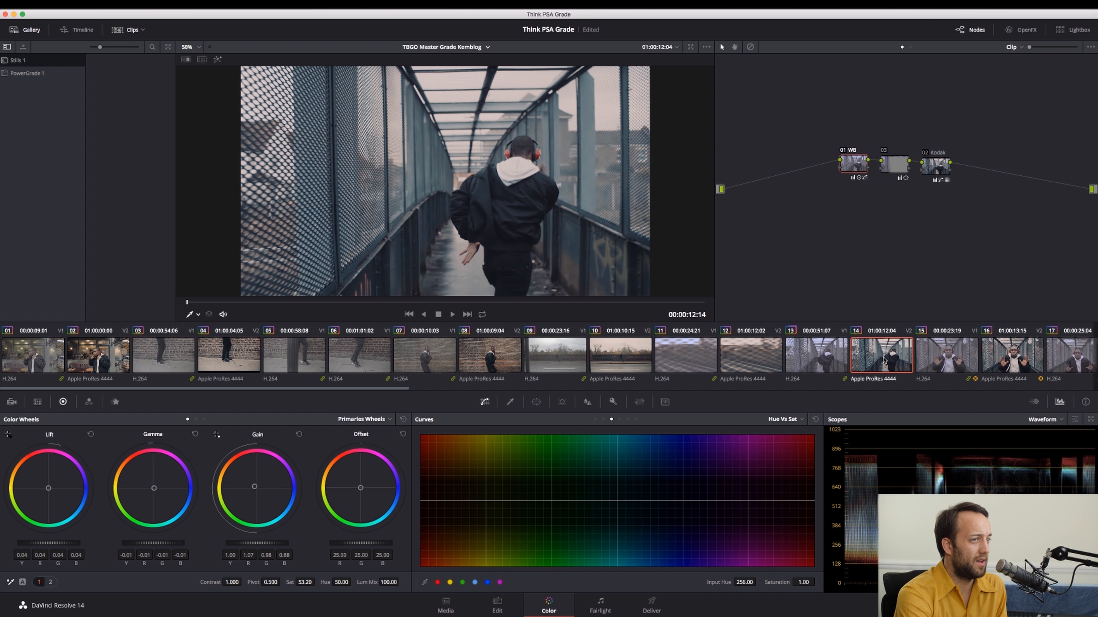
Step: Disable the Kodak, 03 and WB nodes of clip 14 to view the ungraded image
drag(937, 171, 935, 167)
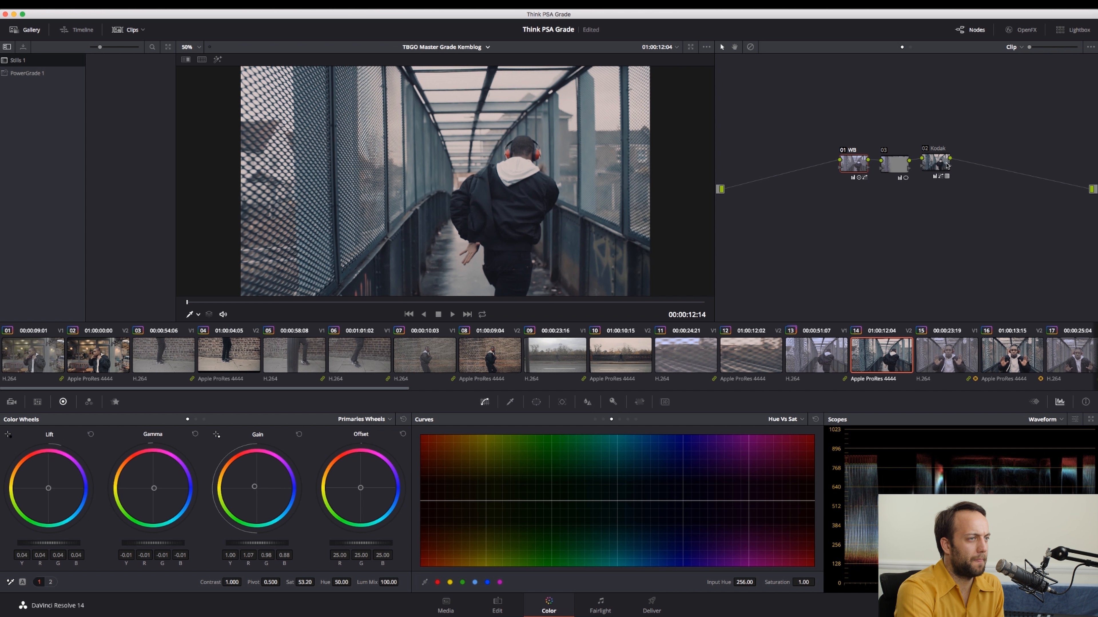
click(928, 149)
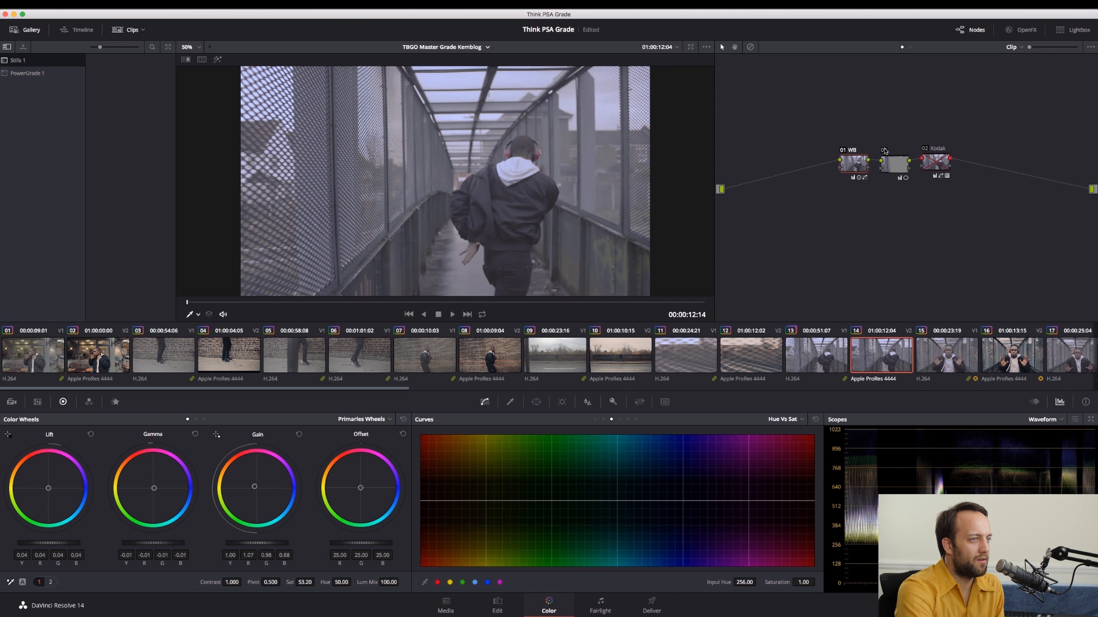
click(884, 149)
click(842, 150)
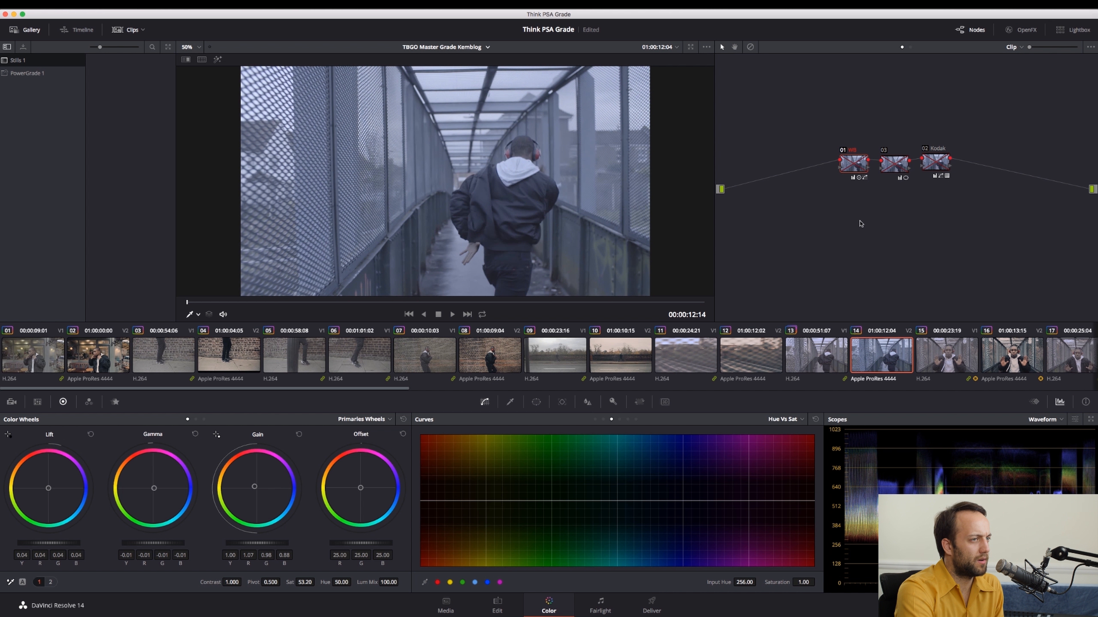
drag(931, 166, 926, 170)
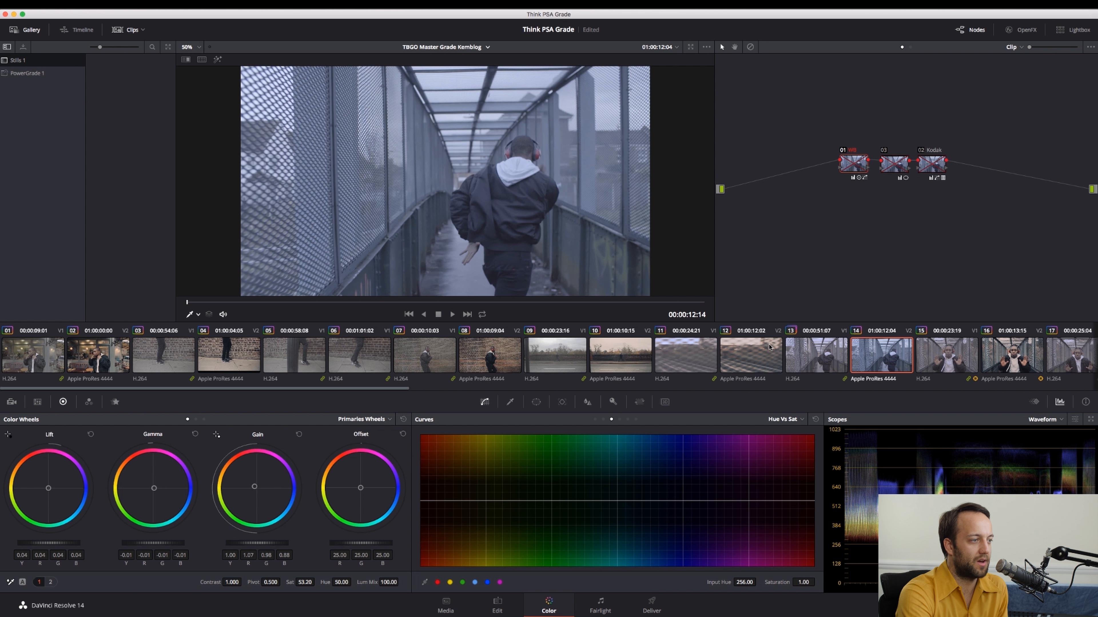
Step: Make room in the node graph and add one serial node before the Kodak node and another after it
scroll(754, 358, right, 3)
scroll(754, 358, right, 3)
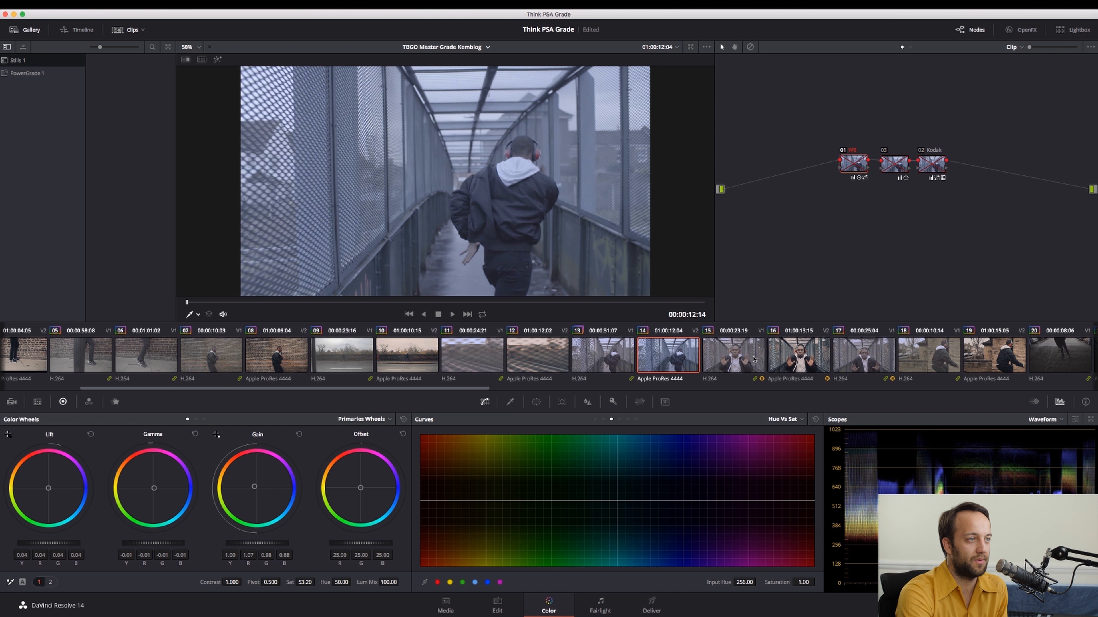
drag(926, 157, 967, 158)
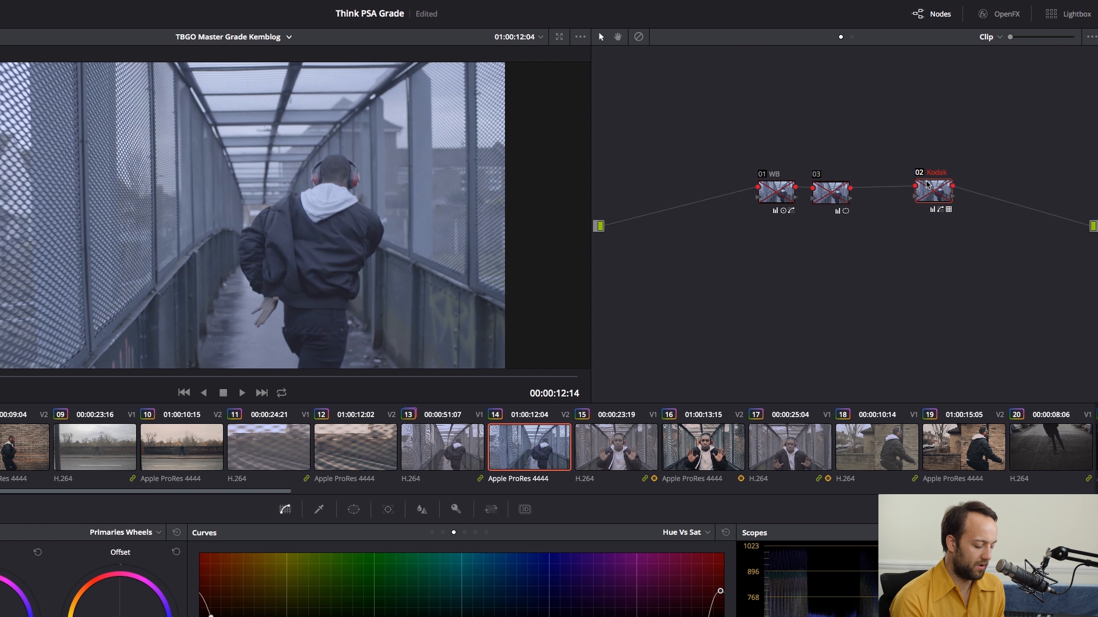
key(shift+s)
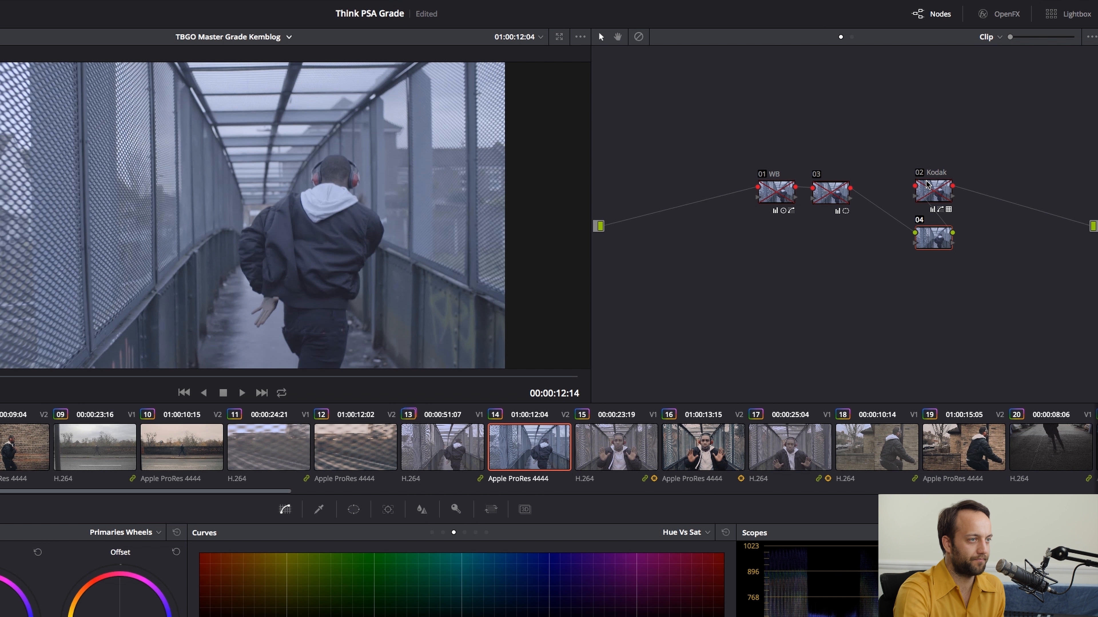
click(938, 195)
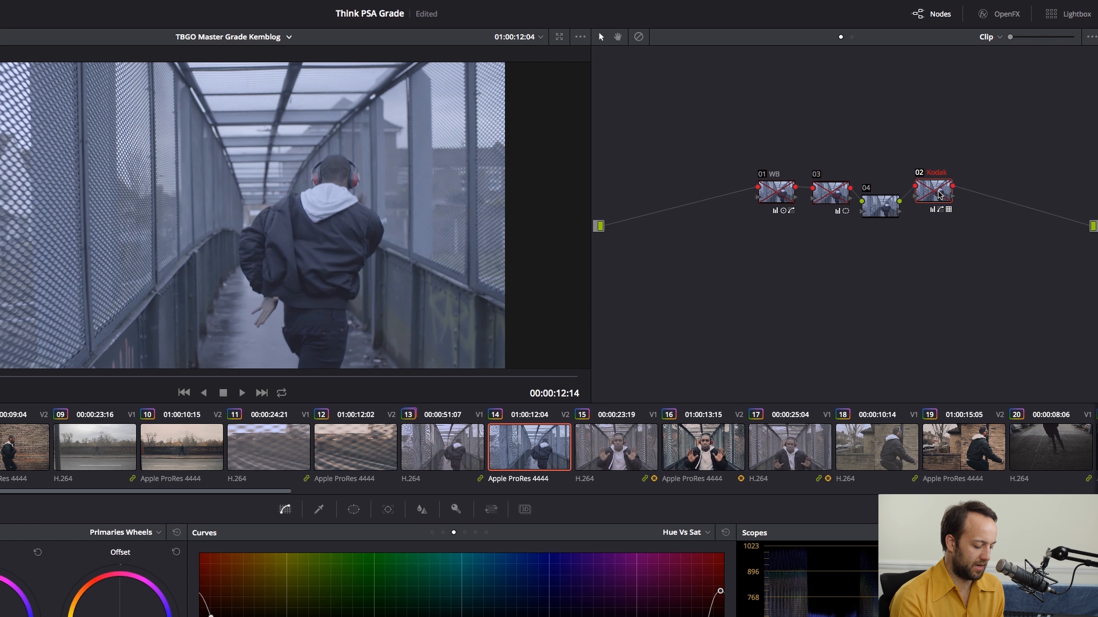
key(alt+s)
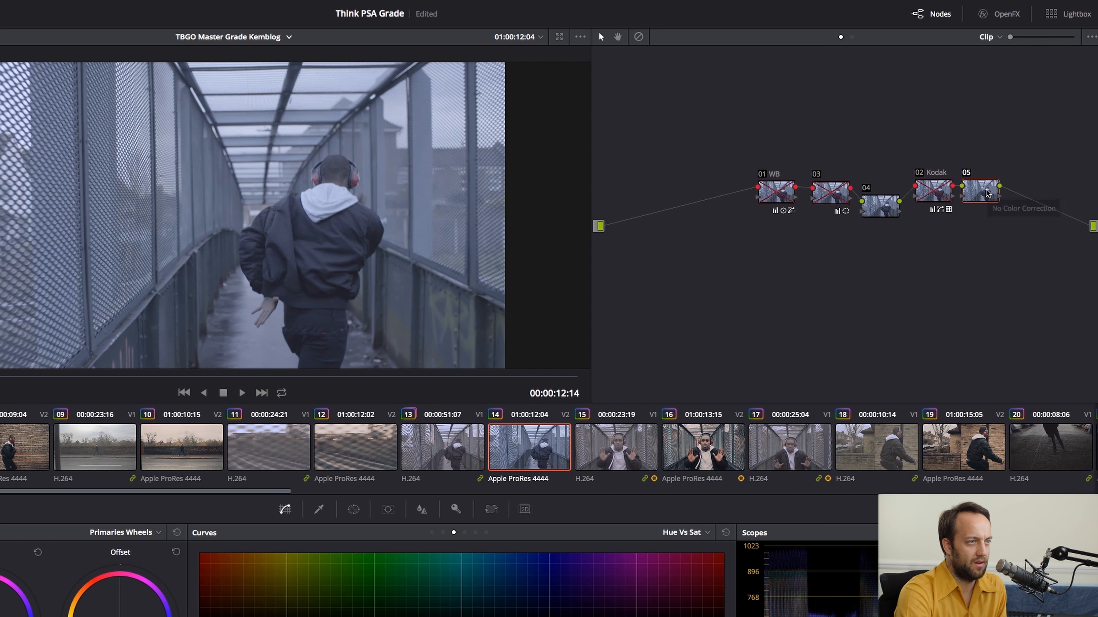
Step: Delete the two empty nodes around the Kodak node and clean up the node graph layout
key(Delete)
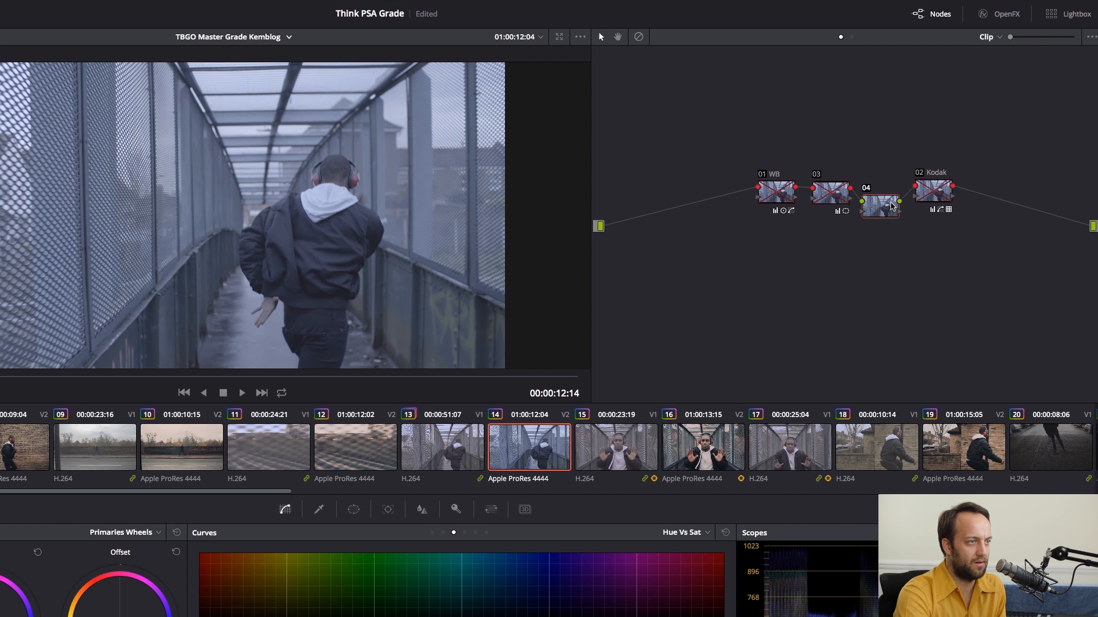
key(Delete)
drag(938, 192, 956, 211)
right_click(882, 296)
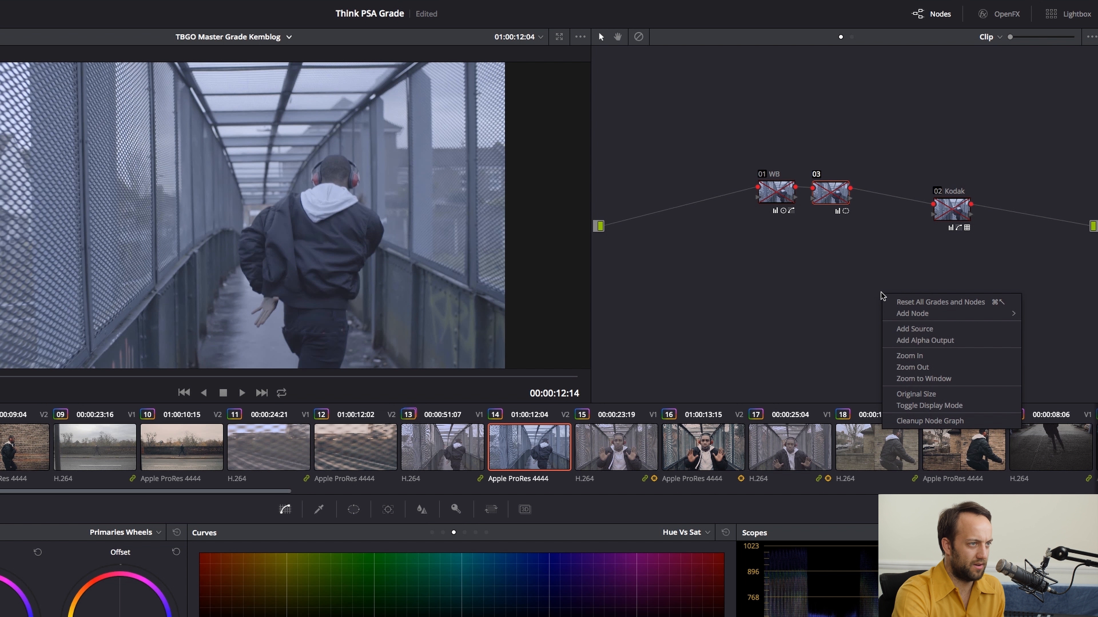
click(930, 421)
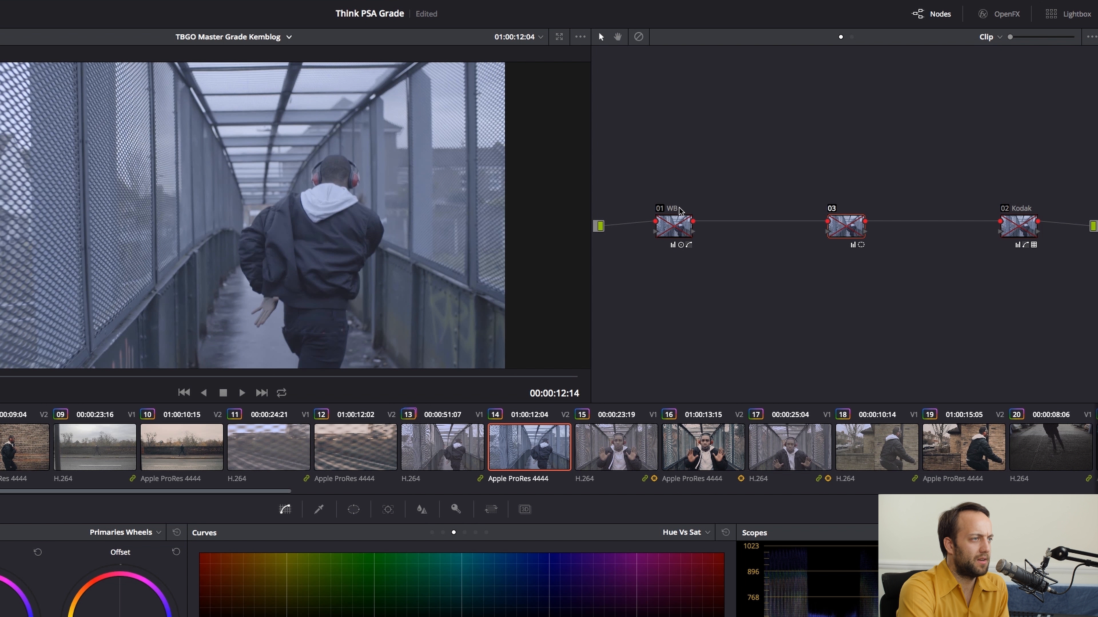
Step: Re-enable the Kodak, WB and 03 nodes, toggling node 03 off and on to compare its effect
click(1005, 209)
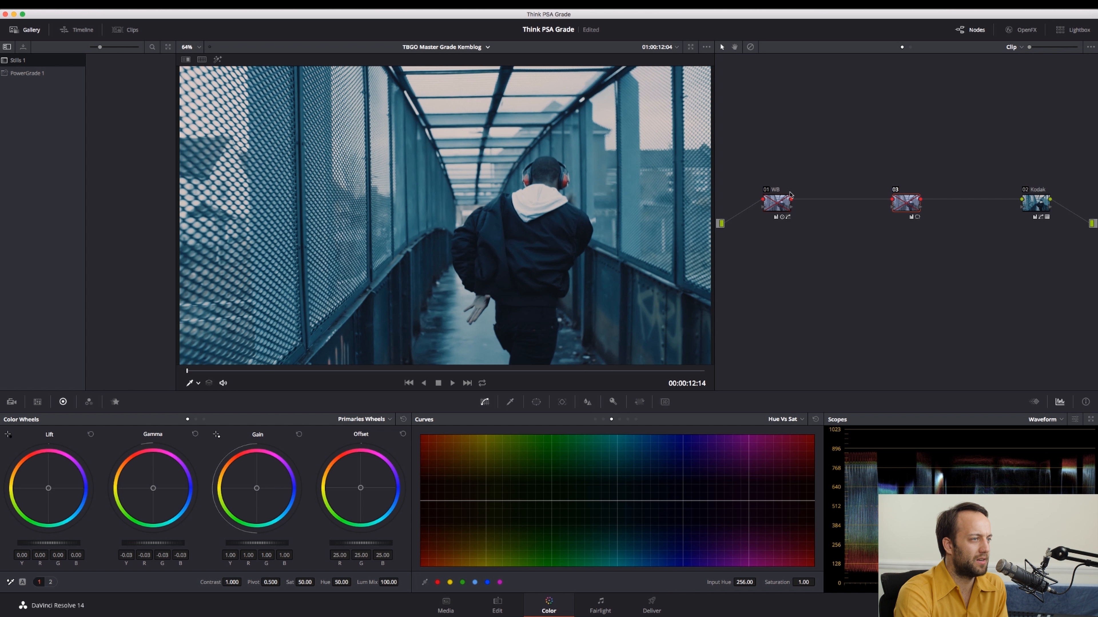
click(775, 191)
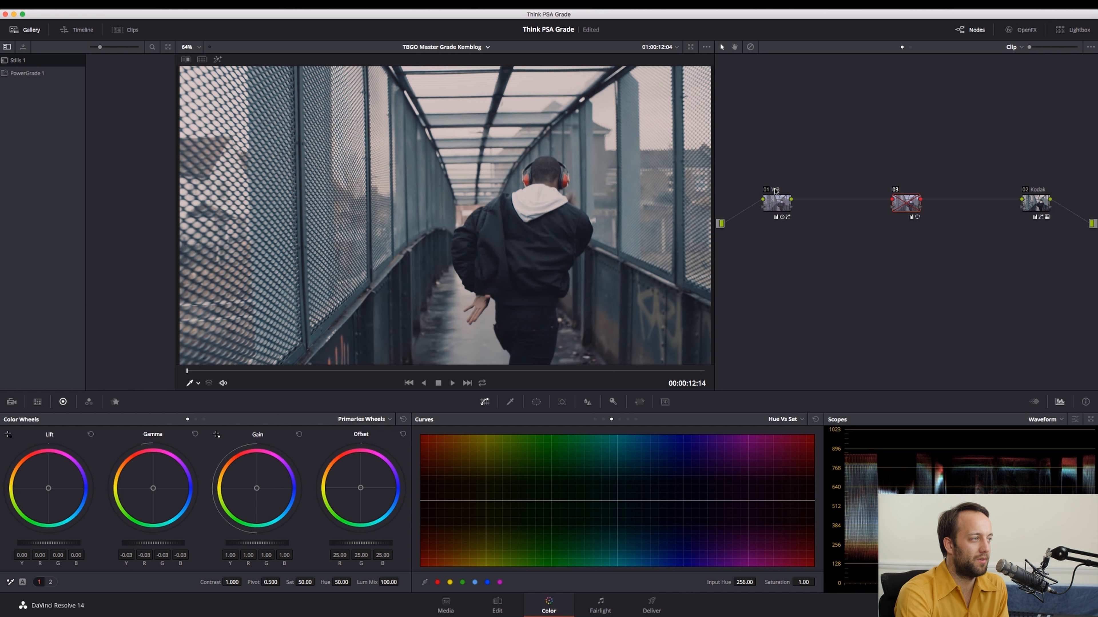
click(895, 191)
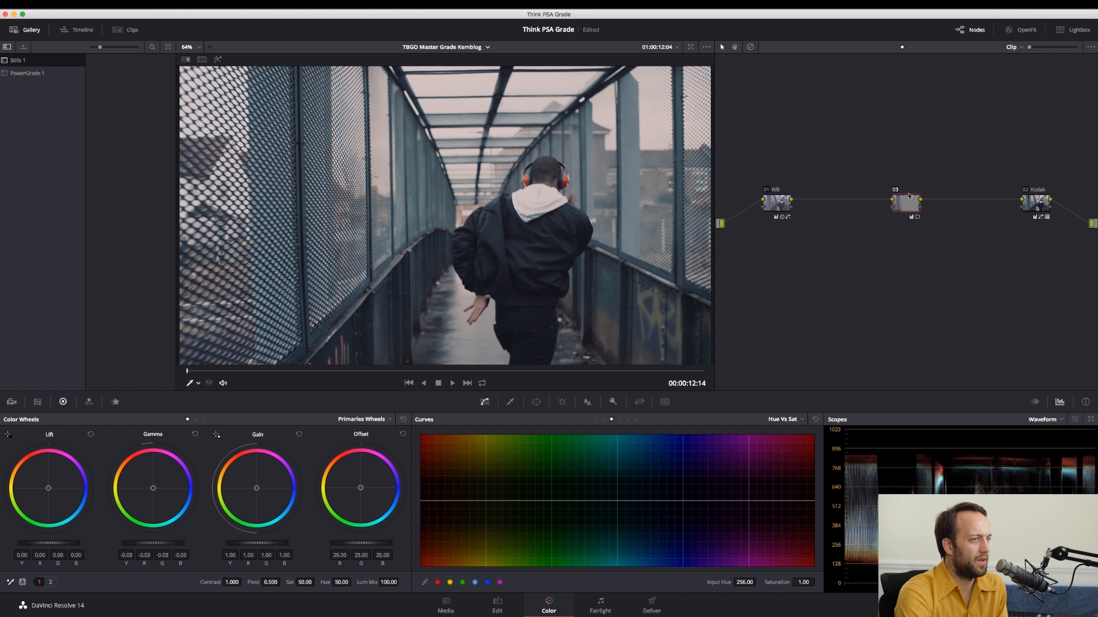
click(895, 190)
click(895, 191)
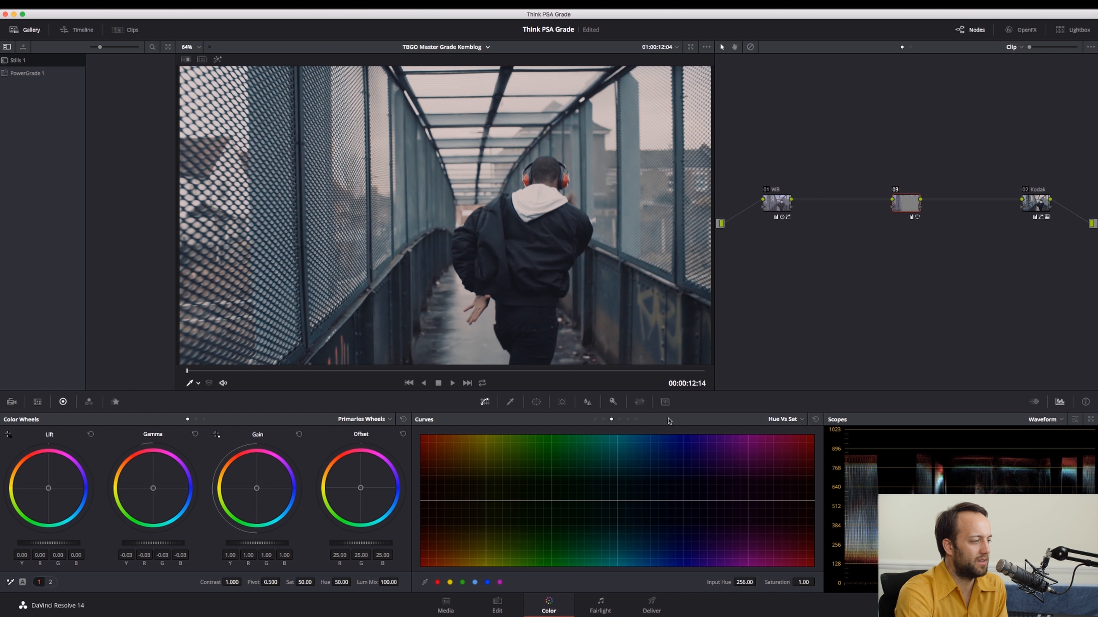